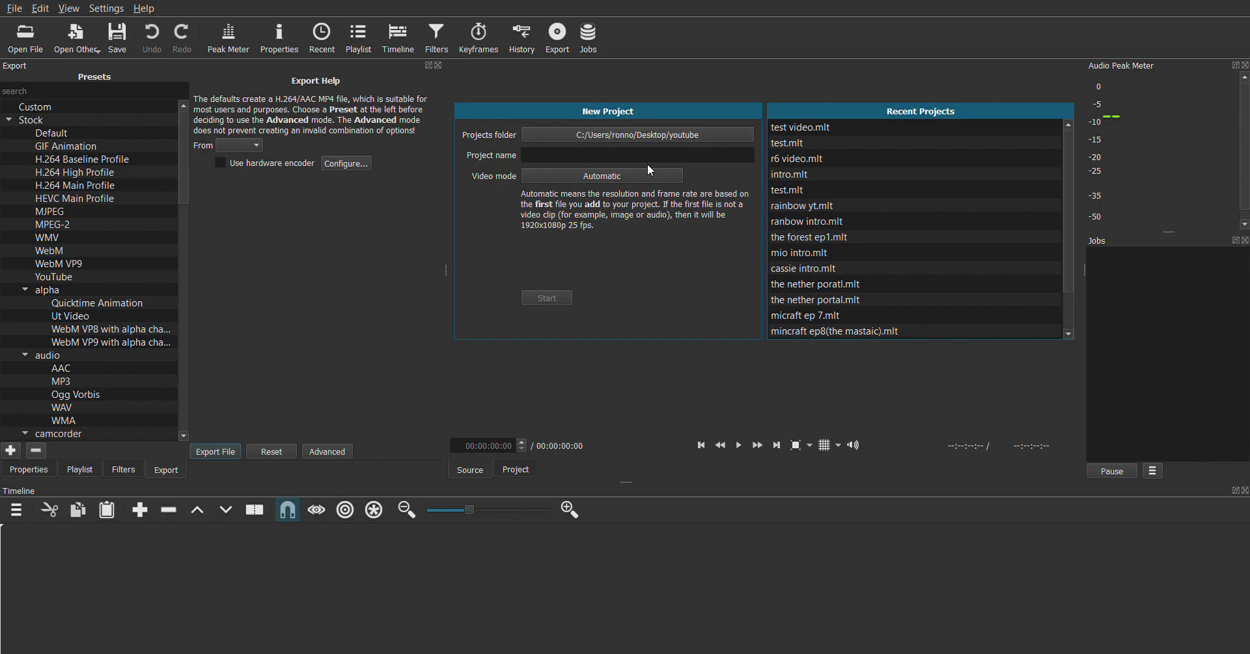
# Create a new named project in the youtube projects folder with Automatic video mode
pyautogui.click(686, 156)
pyautogui.click(605, 157)
pyautogui.click(545, 297)
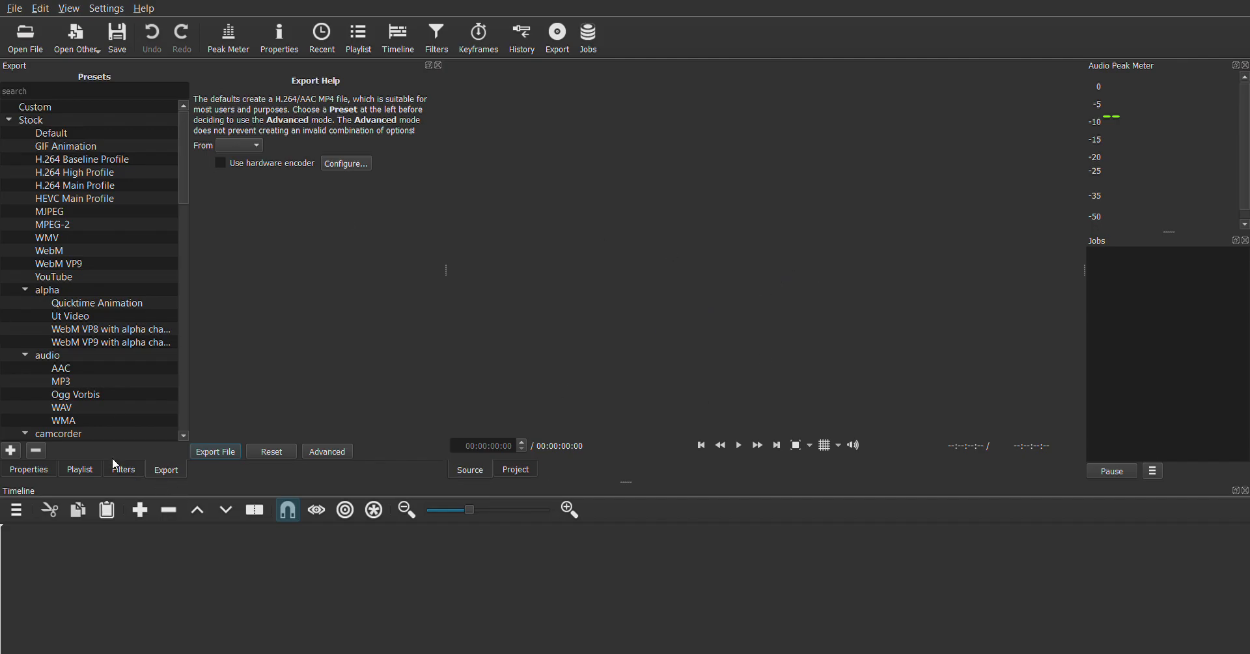
pyautogui.click(78, 470)
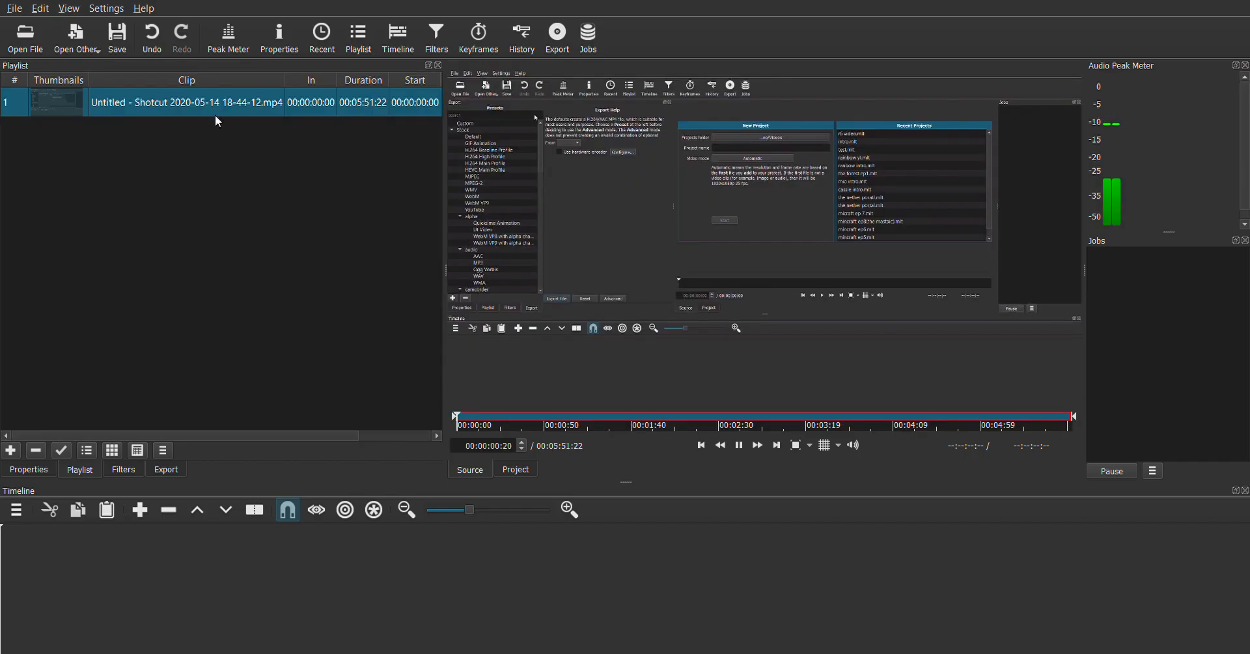
pyautogui.click(603, 281)
pyautogui.moveTo(752, 274); pyautogui.dragTo(912, 391)
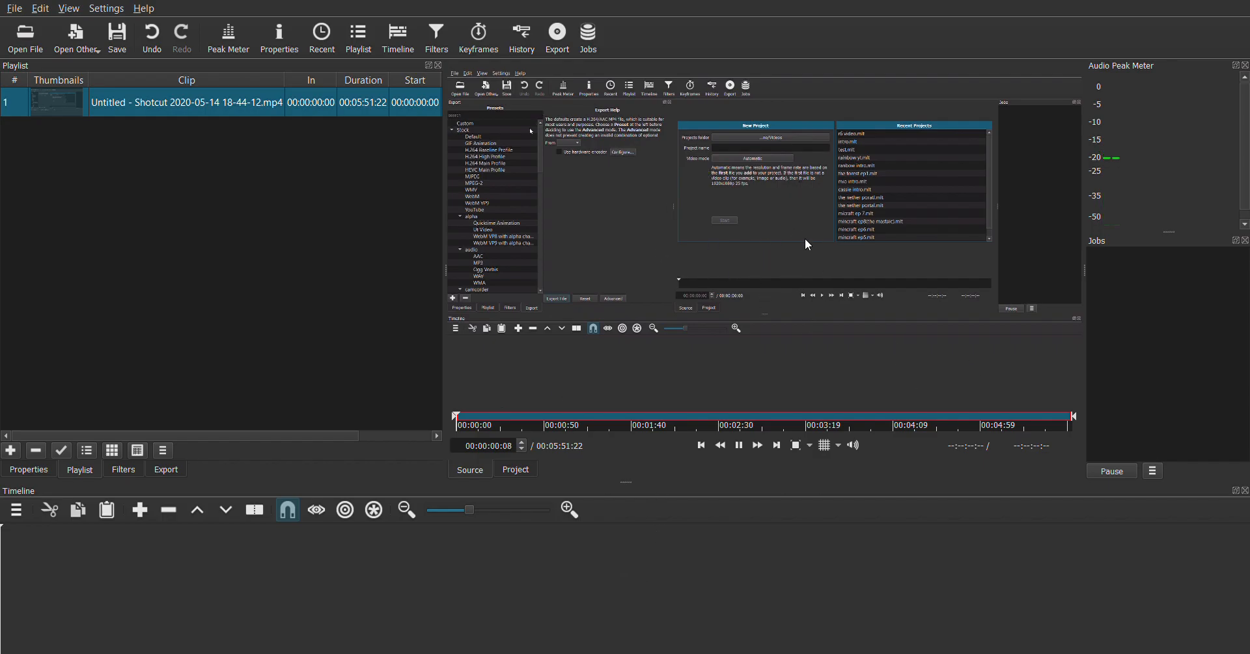
pyautogui.press('space')
pyautogui.moveTo(845, 354); pyautogui.dragTo(76, 560)
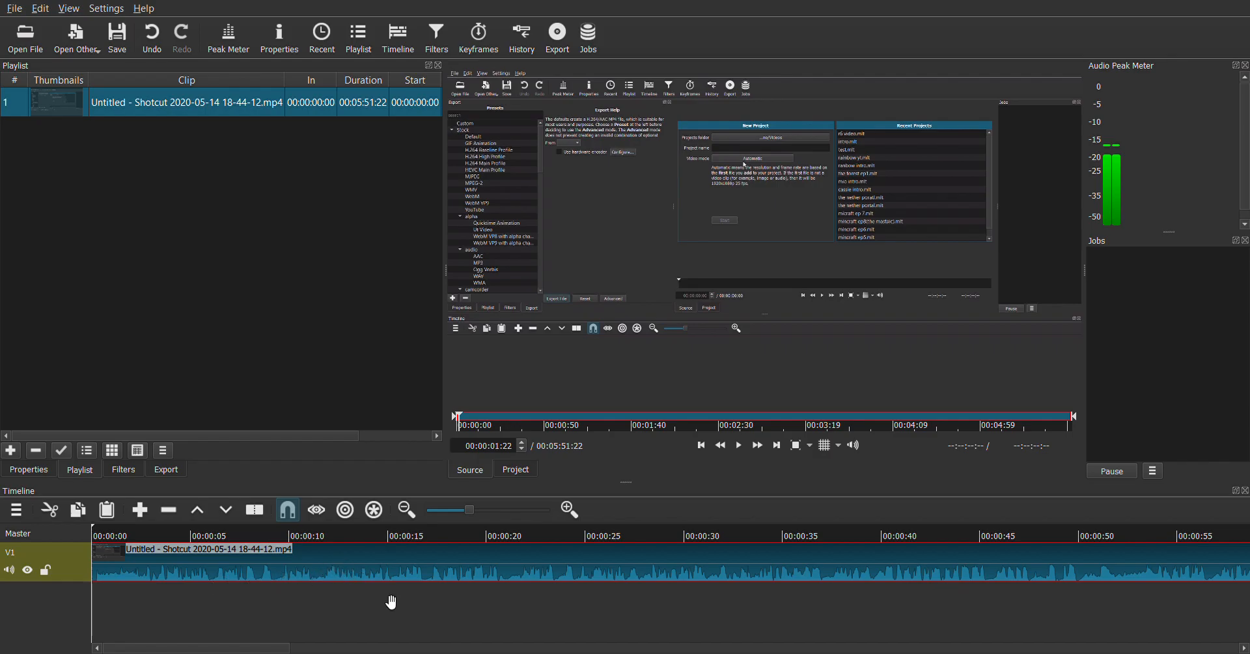
# Split the V1 clip at 00:00:08:28
pyautogui.click(355, 566)
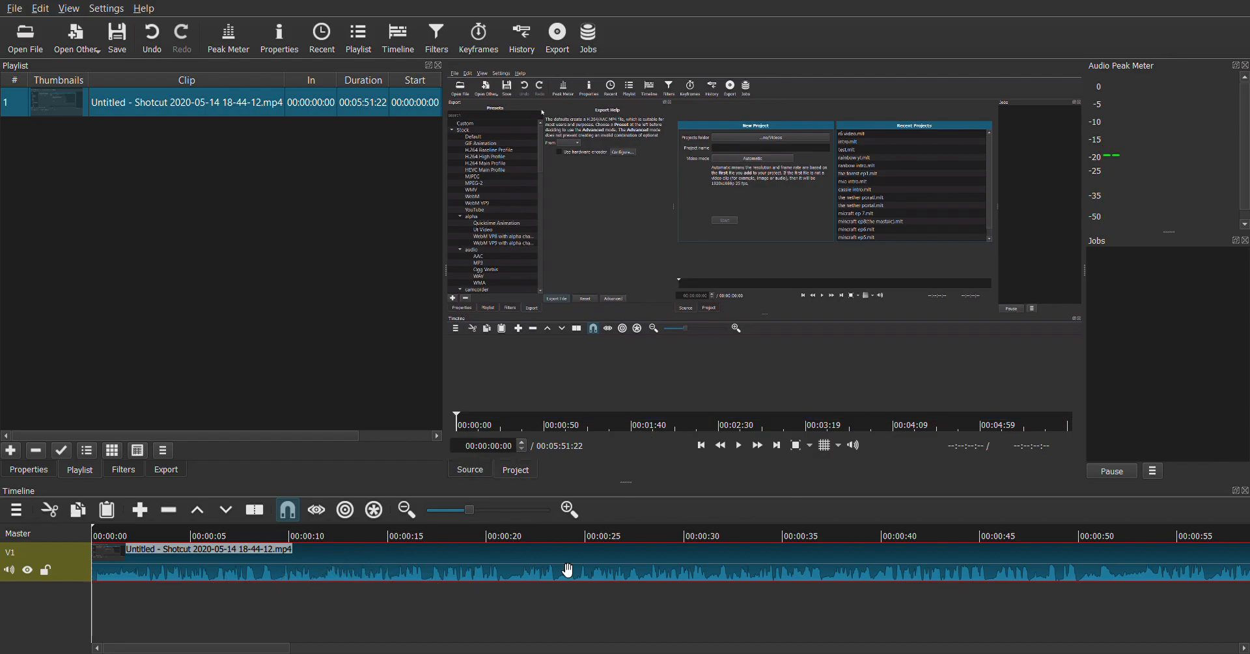
pyautogui.click(832, 590)
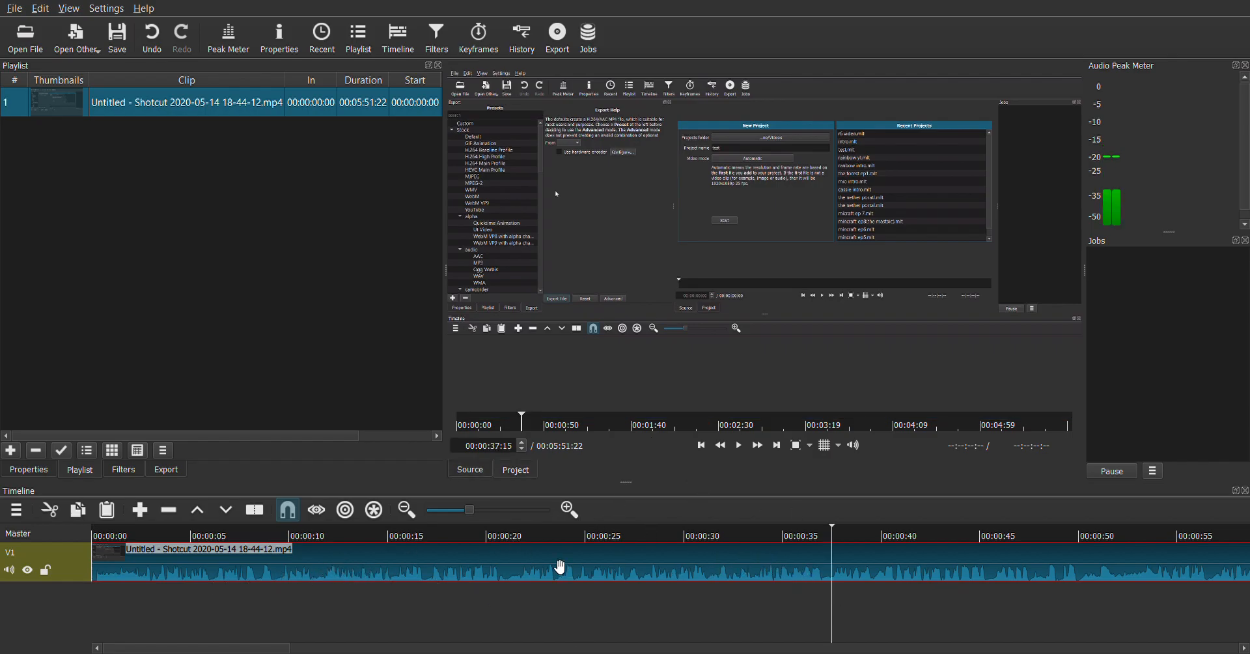
pyautogui.moveTo(300, 540); pyautogui.dragTo(268, 526)
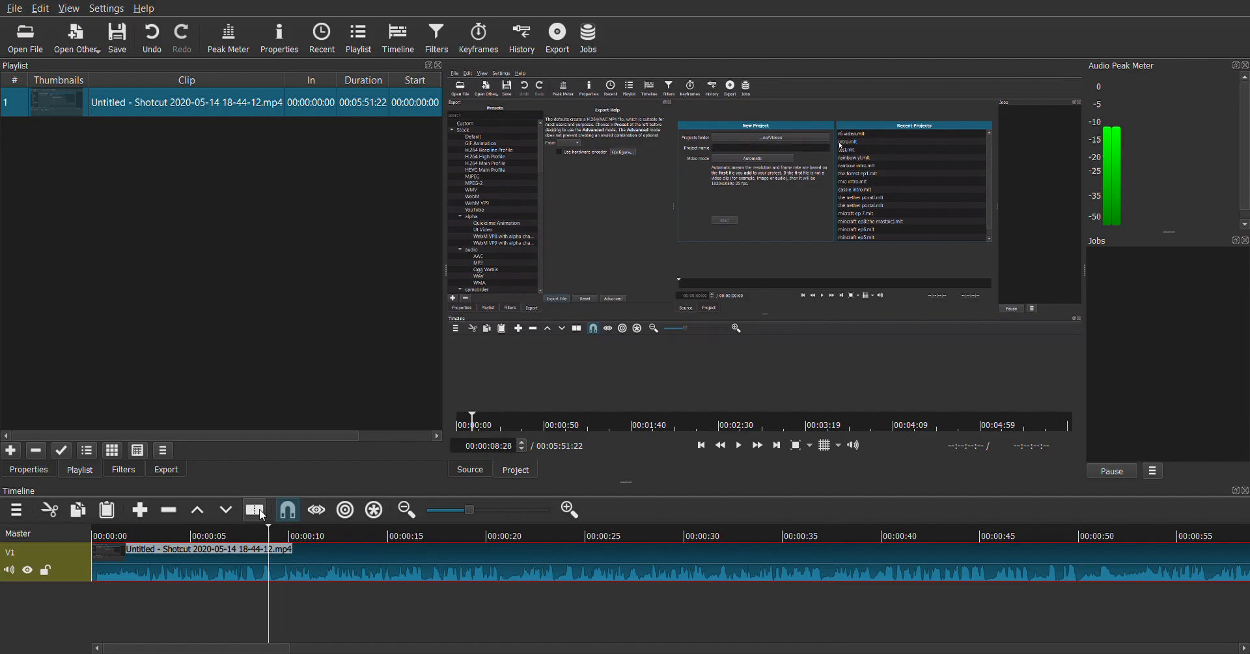
pyautogui.click(259, 510)
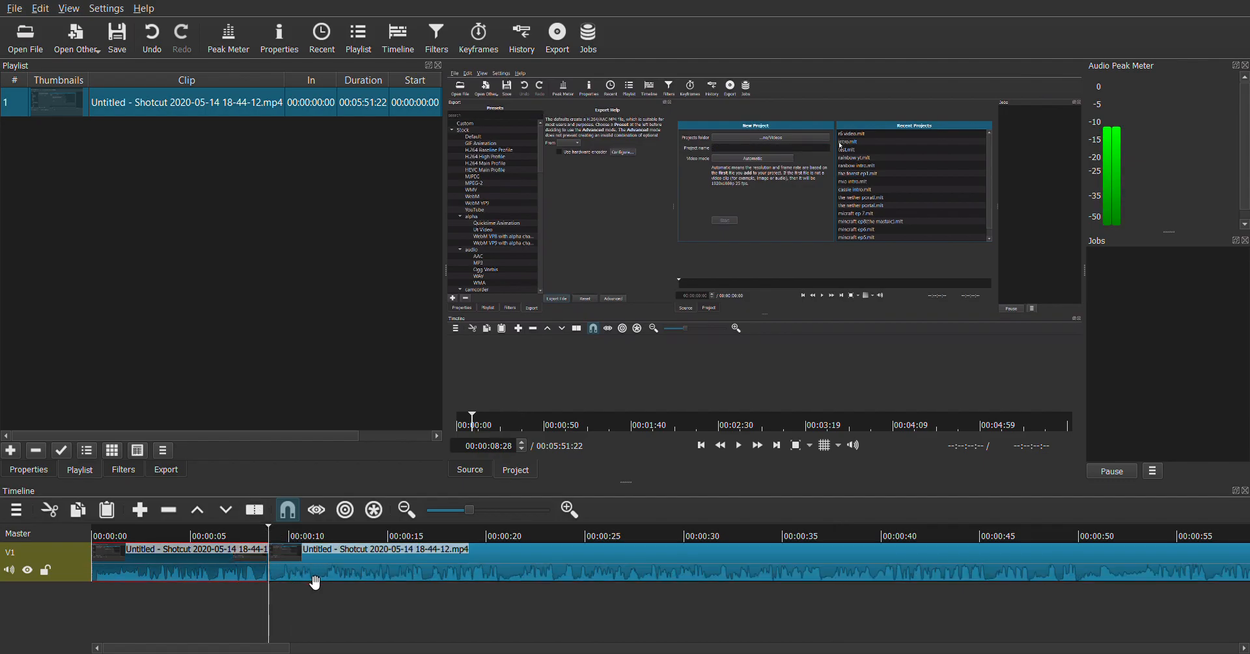
# Split the rest of the V1 clip at 00:00:11:16, 00:00:15:06 and 00:00:18:25
pyautogui.moveTo(498, 599); pyautogui.dragTo(550, 590)
pyautogui.moveTo(295, 563); pyautogui.dragTo(438, 540)
pyautogui.moveTo(637, 572); pyautogui.dragTo(564, 576)
pyautogui.click(319, 528)
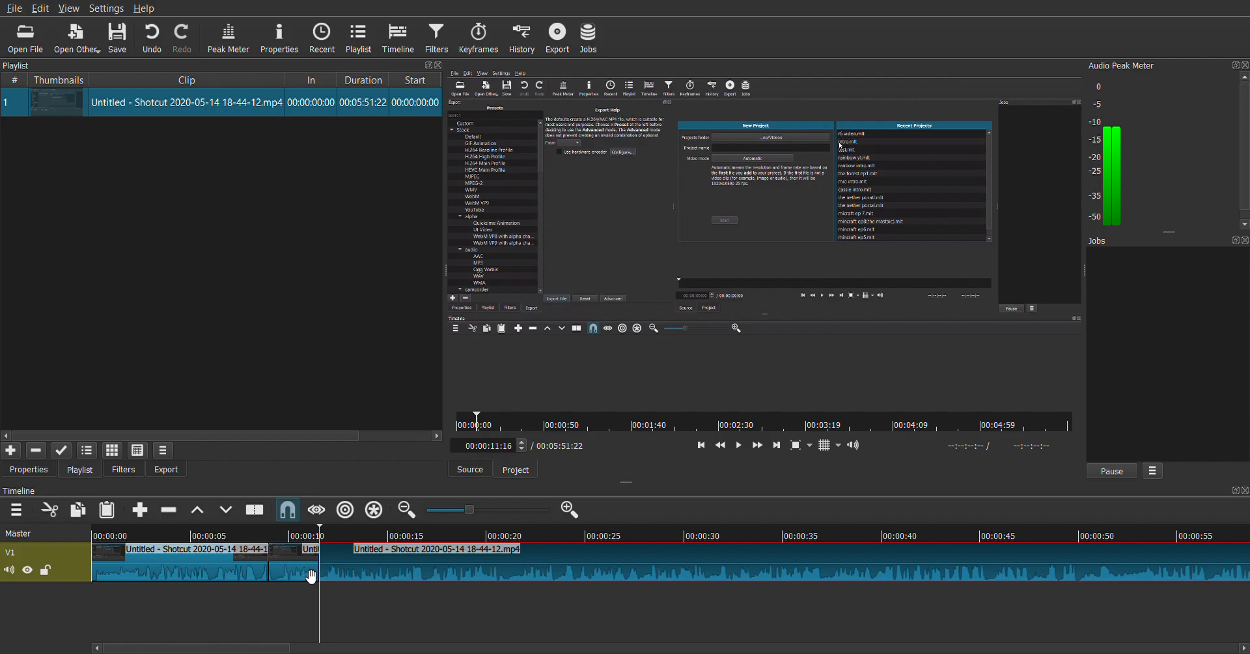
pyautogui.press('s')
pyautogui.moveTo(320, 535); pyautogui.dragTo(464, 544)
pyautogui.click(256, 513)
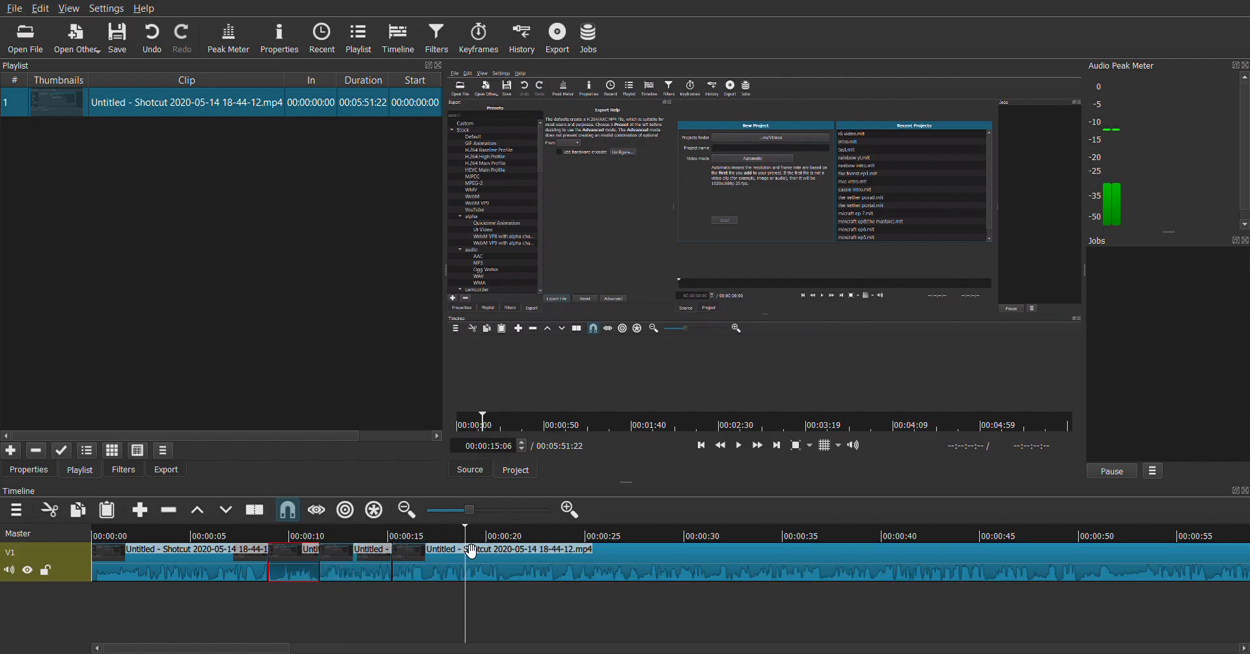
pyautogui.click(256, 512)
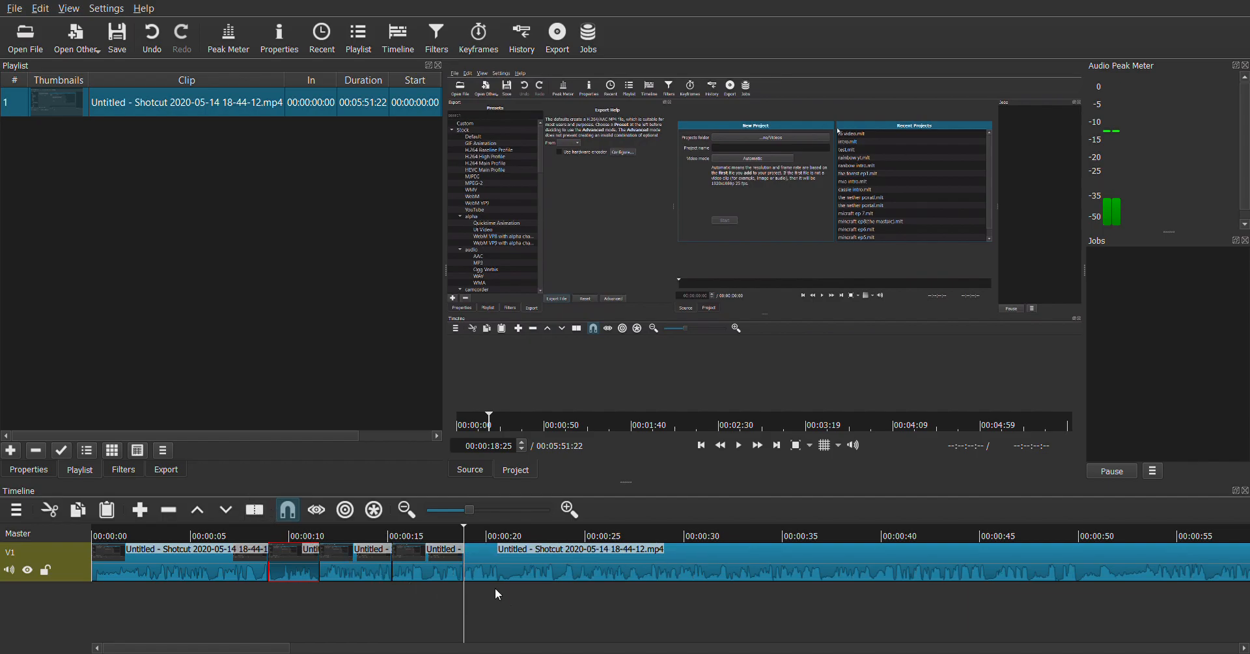
# Delete the three short middle pieces on V1 and bring the remaining clip up against the first one
pyautogui.click(431, 555)
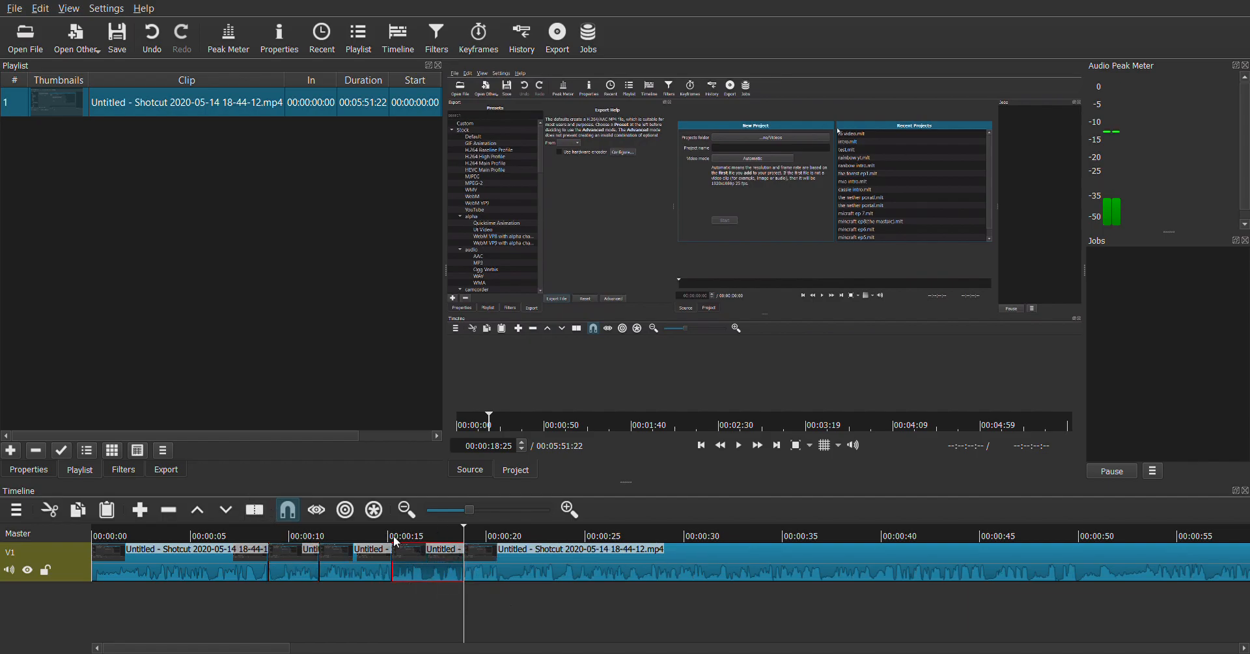
pyautogui.press('Delete')
pyautogui.click(379, 577)
pyautogui.press('Delete')
pyautogui.click(284, 578)
pyautogui.press('Delete')
pyautogui.moveTo(533, 573)
pyautogui.mouseDown()
pyautogui.moveTo(399, 569)
pyautogui.moveTo(245, 593)
pyautogui.moveTo(249, 555)
pyautogui.moveTo(257, 573)
pyautogui.mouseUp()
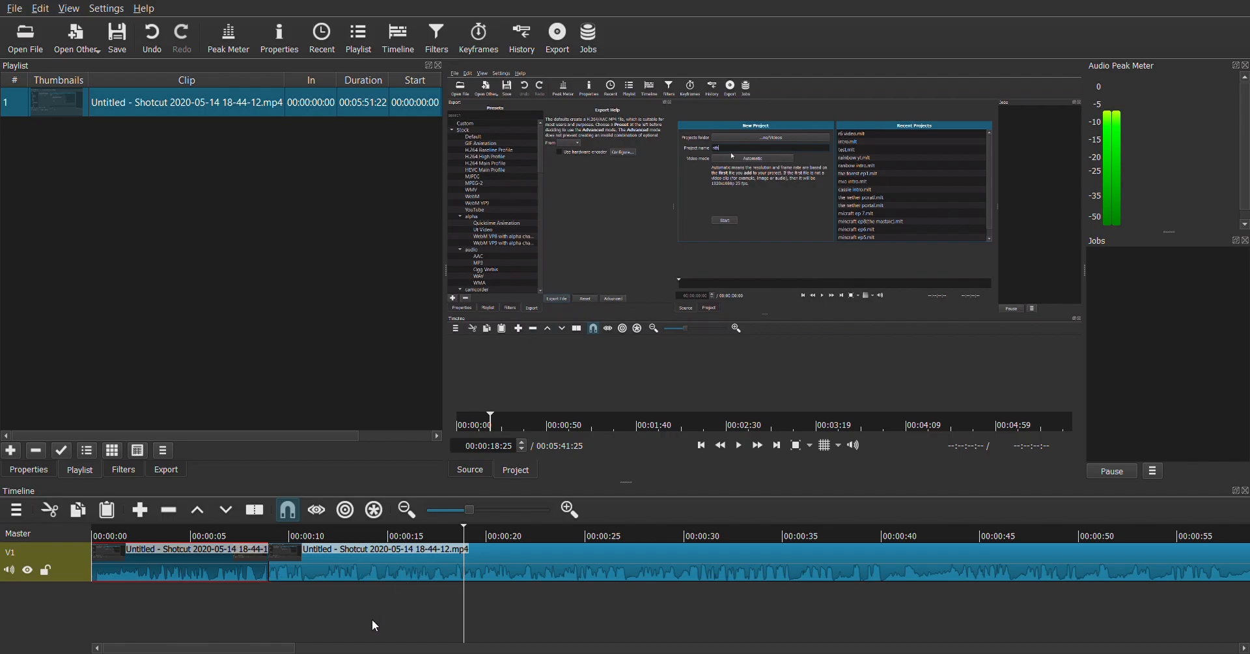
# Detach the audio from both V1 clips and delete the detached audio from track A1
pyautogui.click(357, 571)
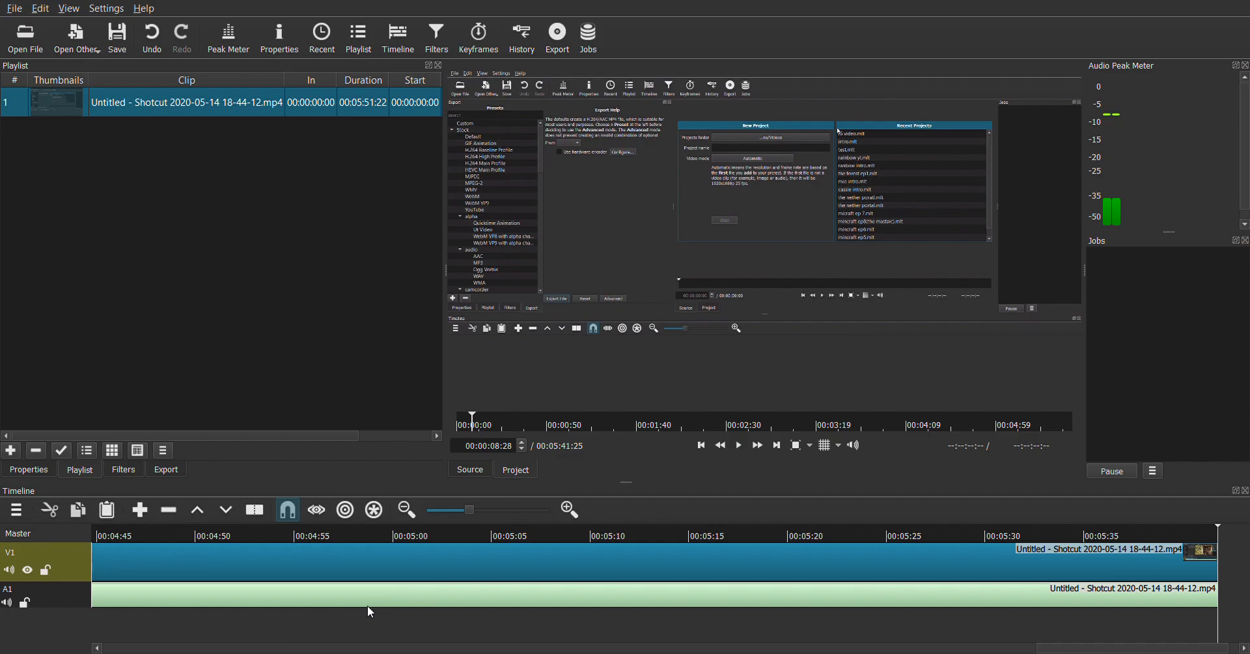
pyautogui.press('Delete')
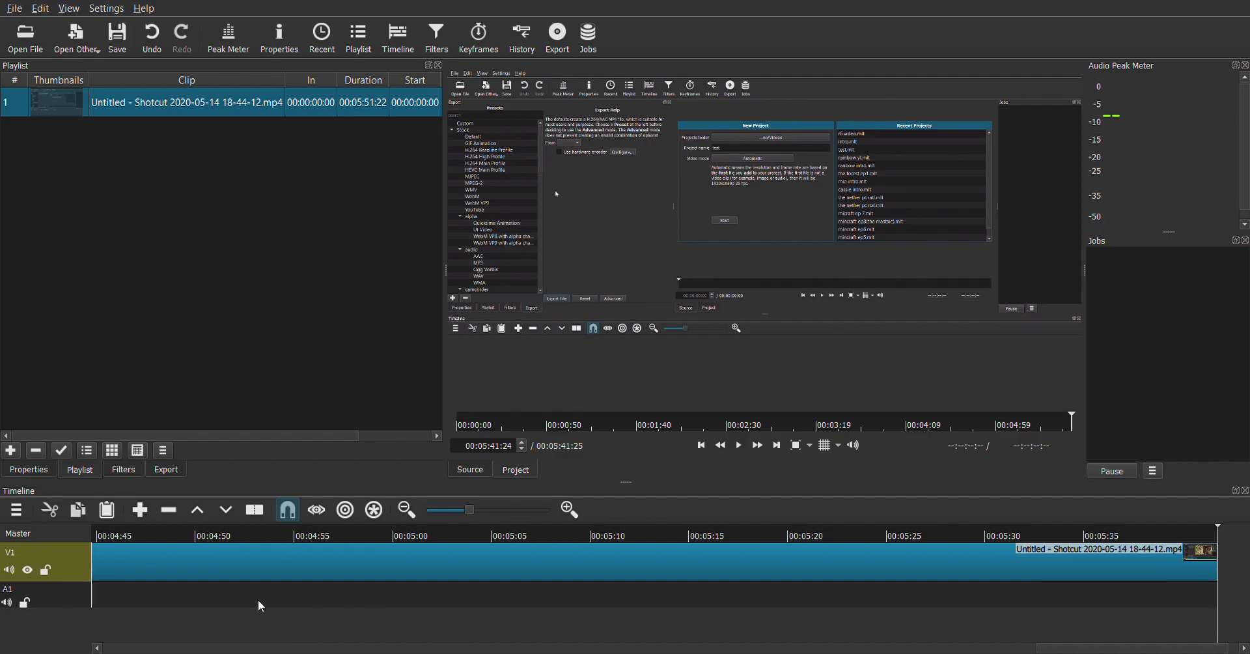
pyautogui.scroll(10, 296, 648)
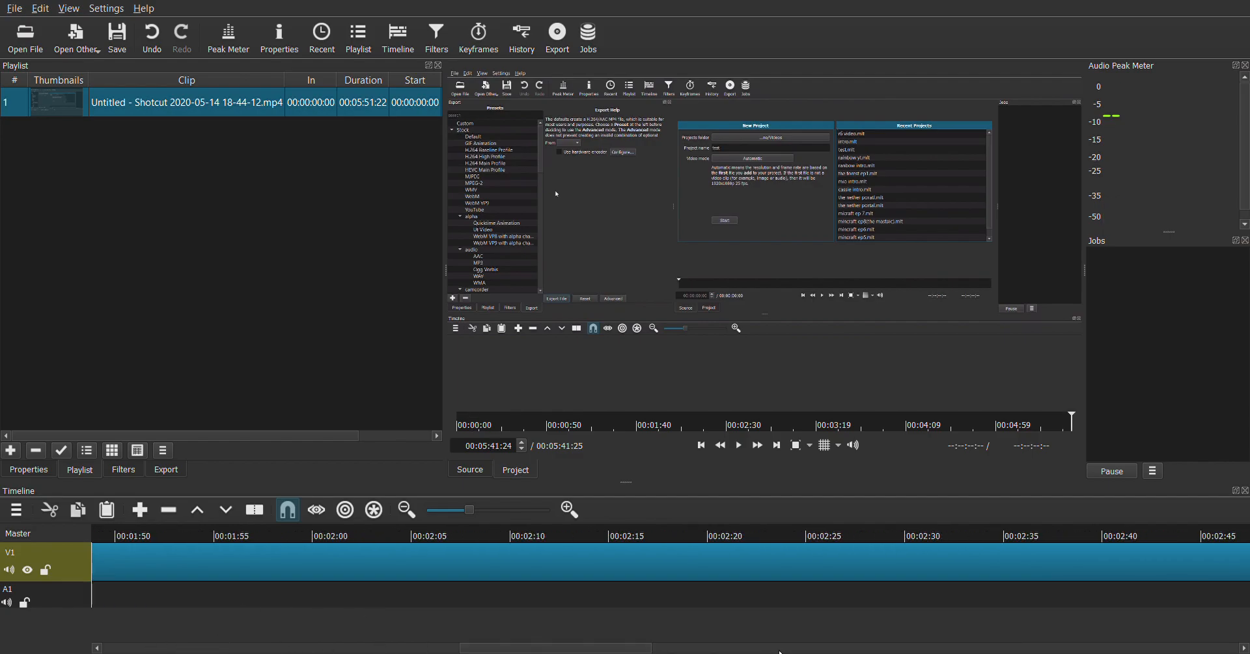
pyautogui.moveTo(477, 649); pyautogui.dragTo(119, 649)
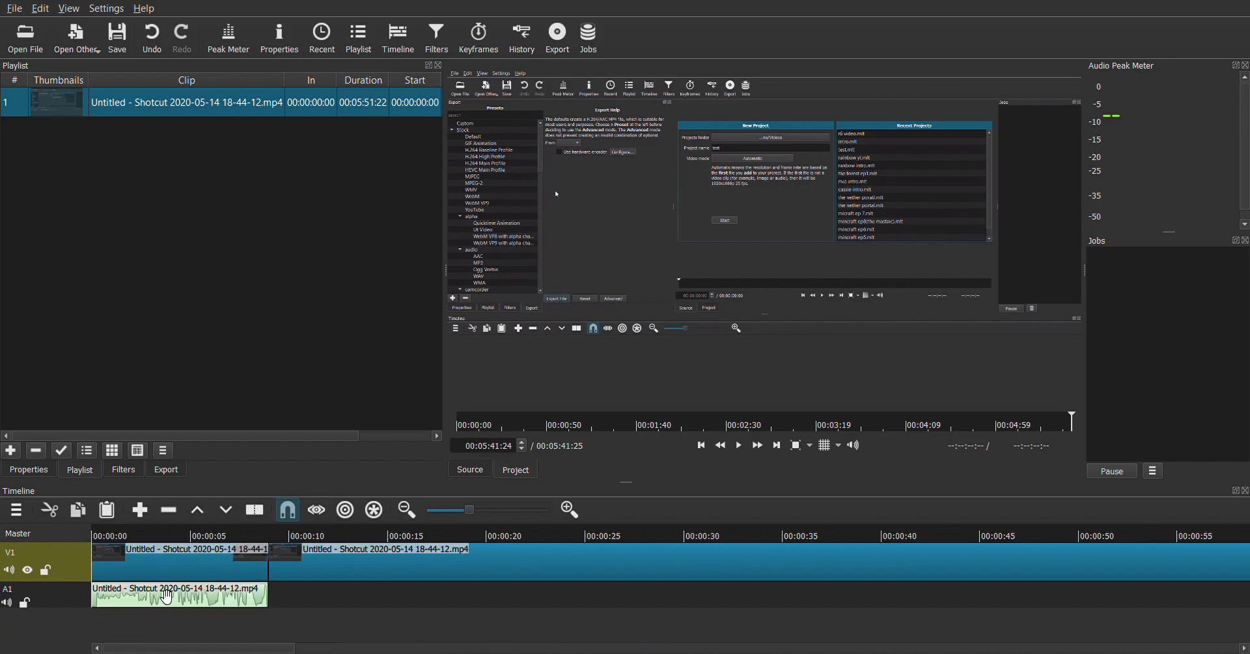
# Add a second audio track, A2, to the timeline
pyautogui.click(17, 580)
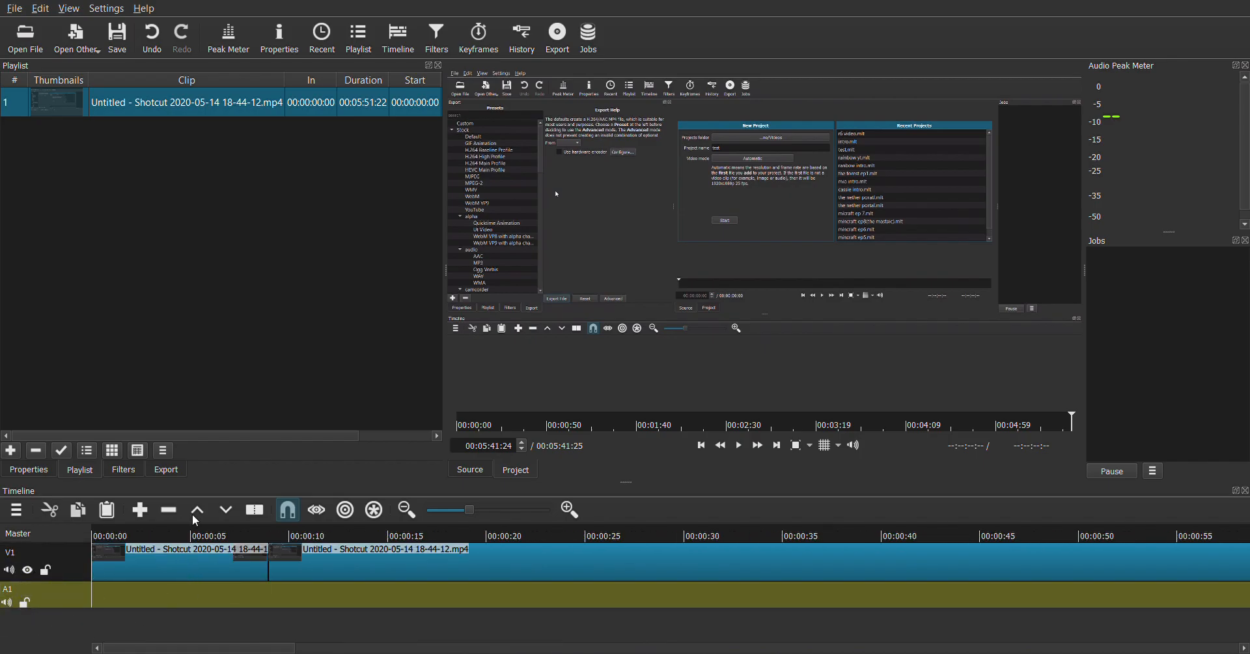
pyautogui.hotkey('ctrl', 'u')
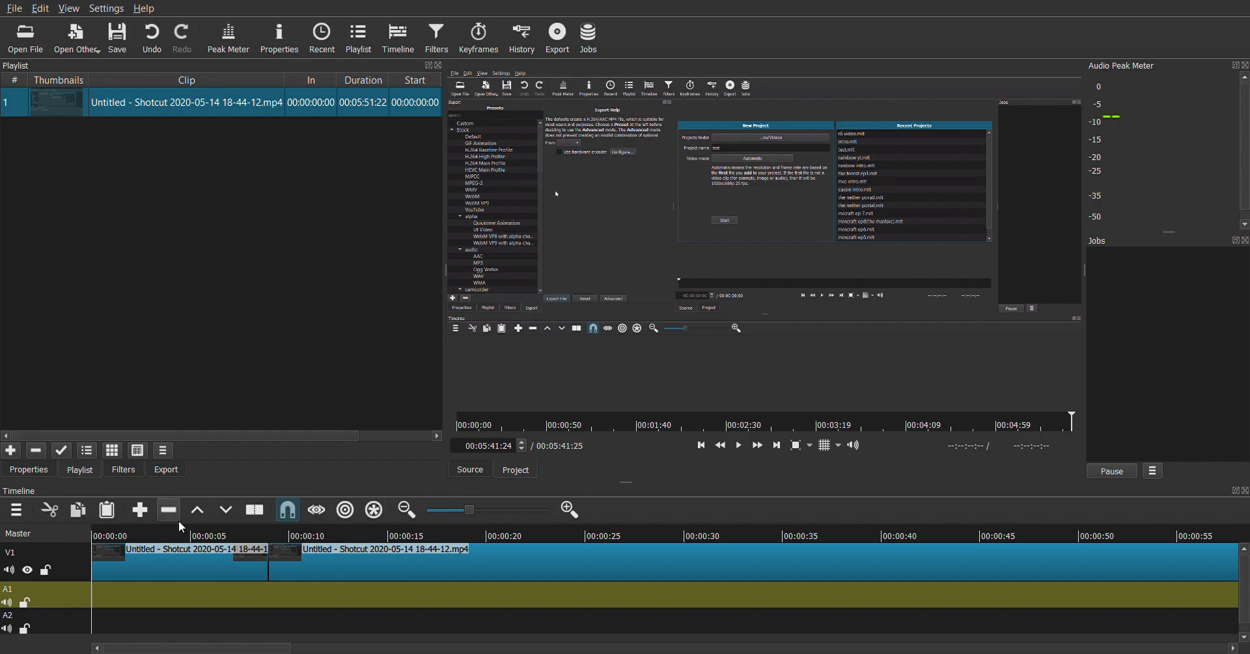
# Preview the first V1 clip and create a reversed copy of it from its properties
pyautogui.click(228, 576)
pyautogui.press('space')
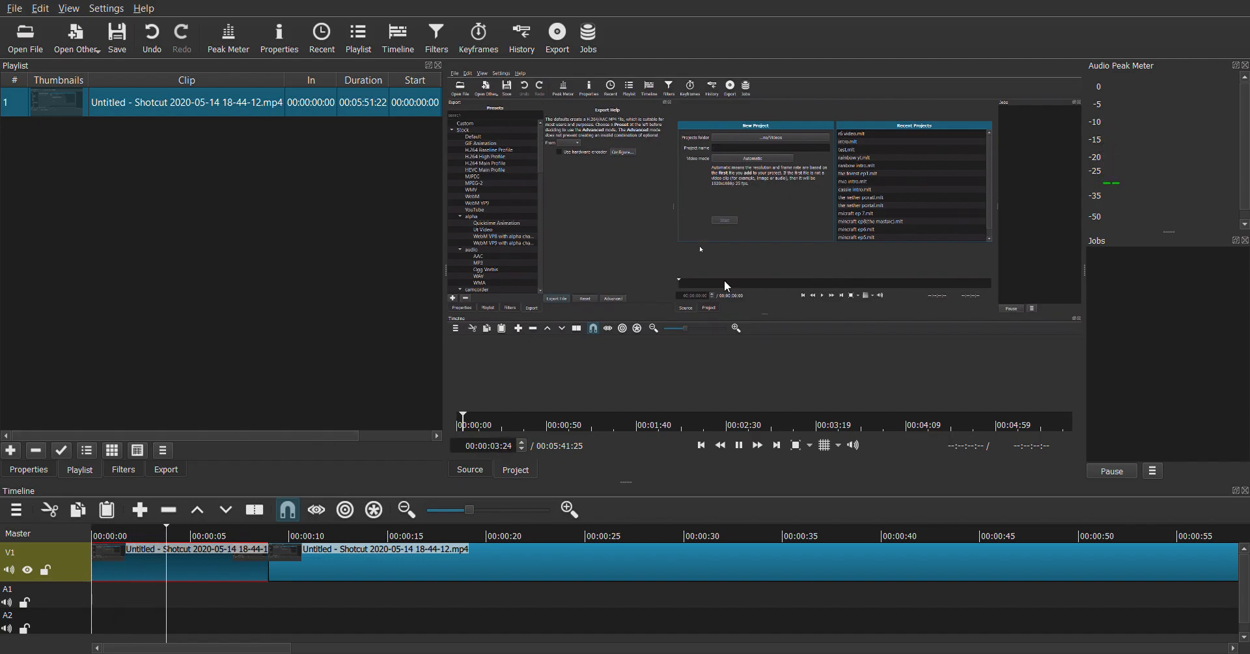
pyautogui.press('space')
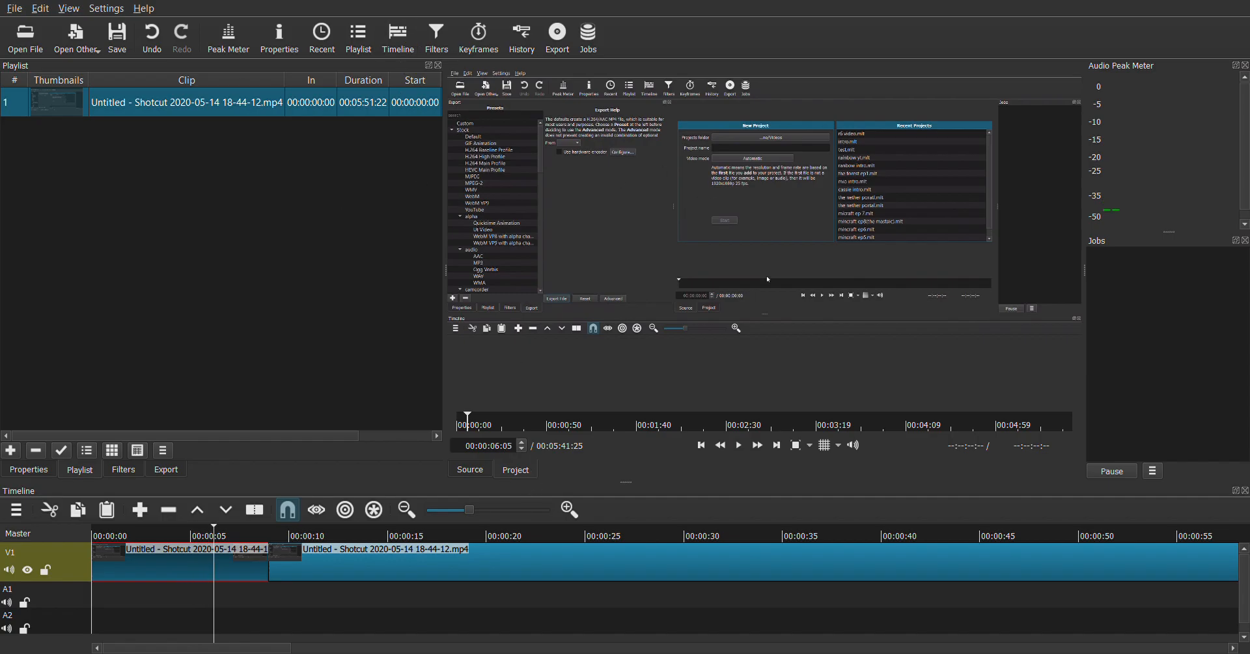
pyautogui.click(280, 39)
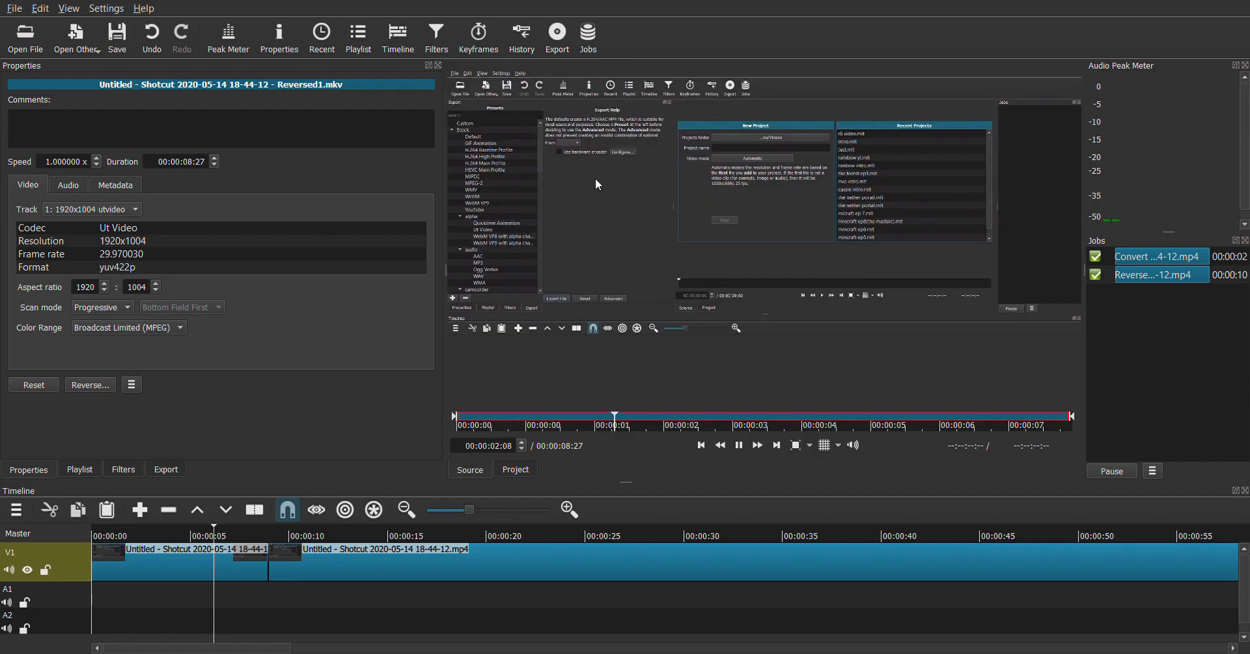
# Insert the reversed clip directly after the first V1 clip and move the long clip up to close the gap
pyautogui.moveTo(832, 184); pyautogui.dragTo(405, 569)
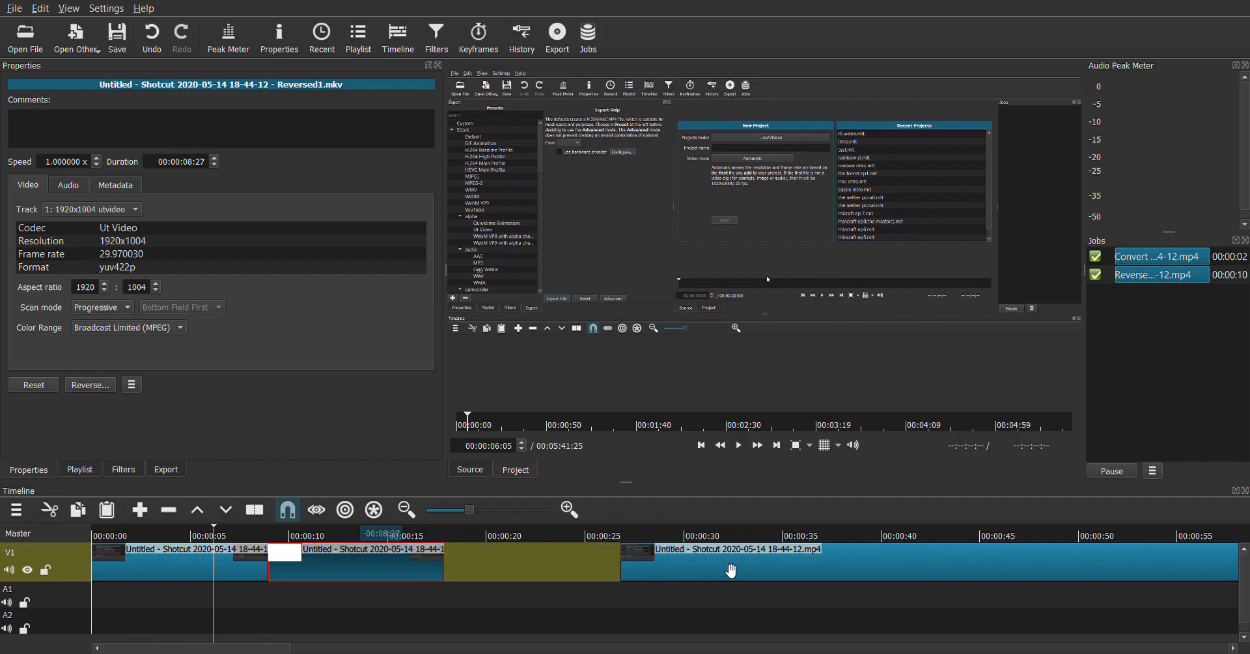
pyautogui.moveTo(720, 569); pyautogui.dragTo(485, 583)
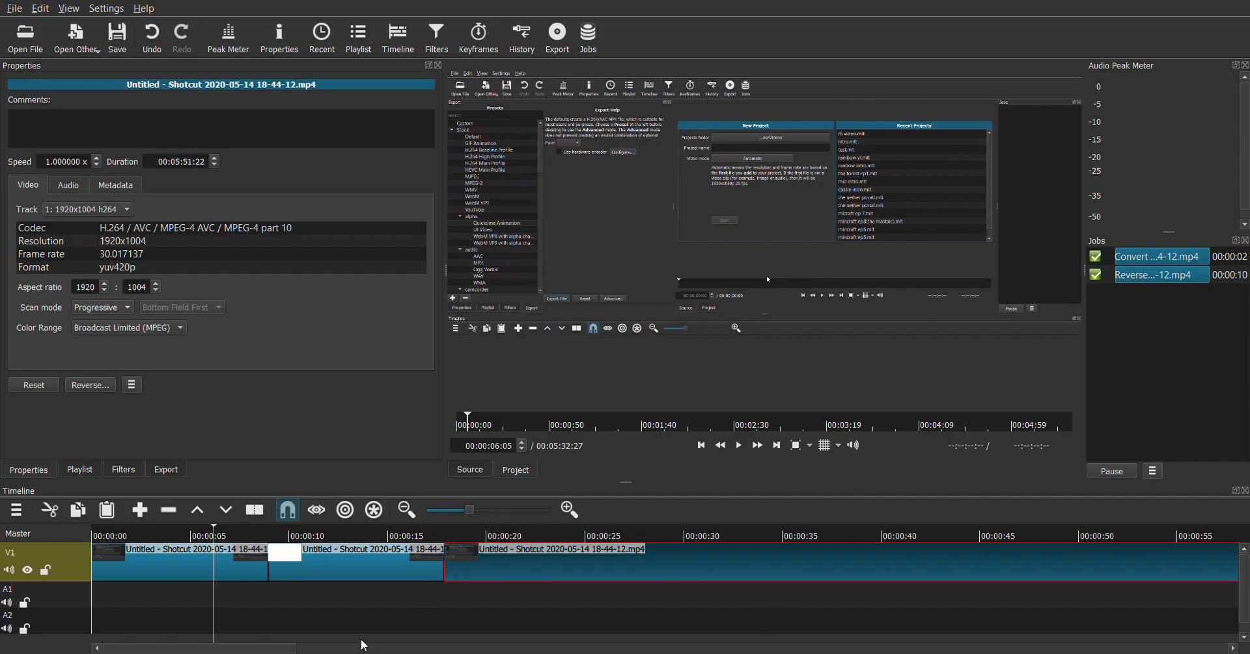
pyautogui.moveTo(296, 648); pyautogui.dragTo(1231, 648)
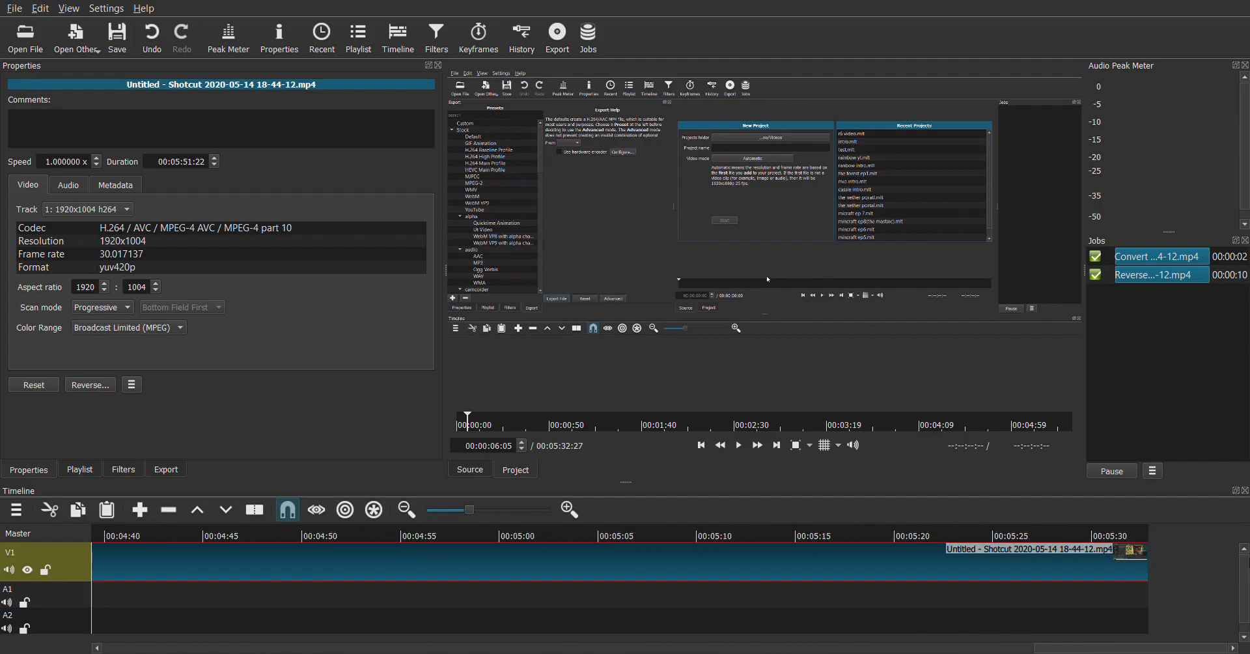
pyautogui.moveTo(1245, 517); pyautogui.dragTo(1, 416)
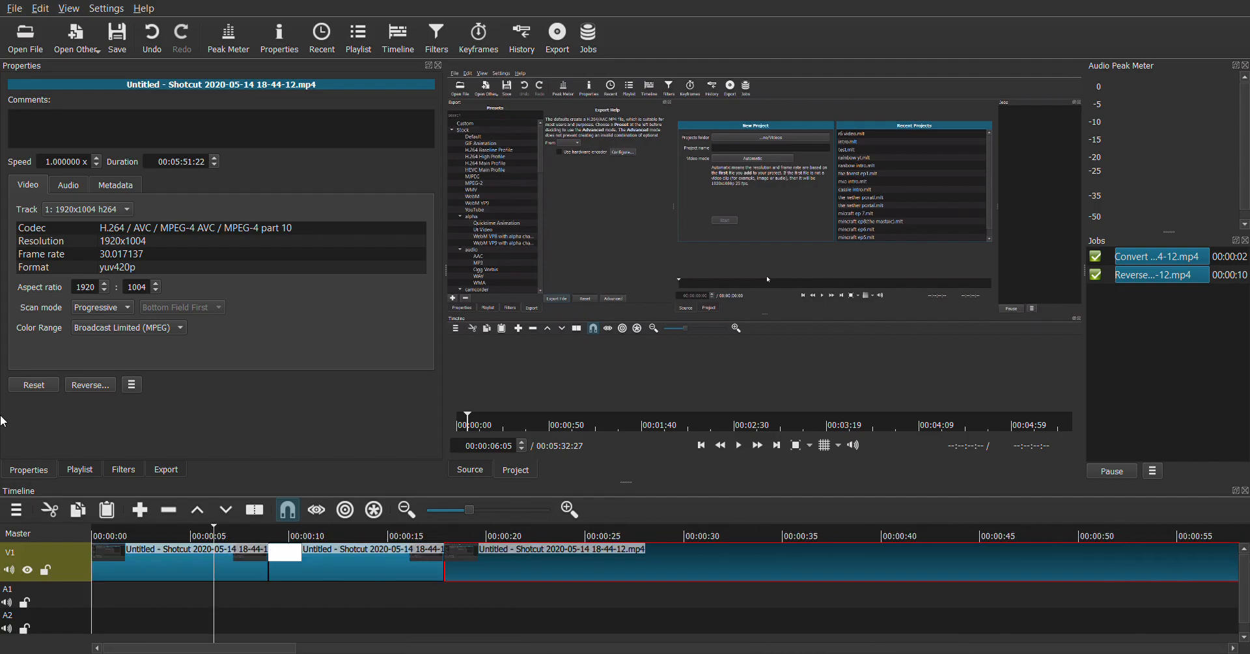
# Examine the video, audio and favorite filters that can be added to the first V1 clip
pyautogui.click(327, 563)
pyautogui.click(257, 571)
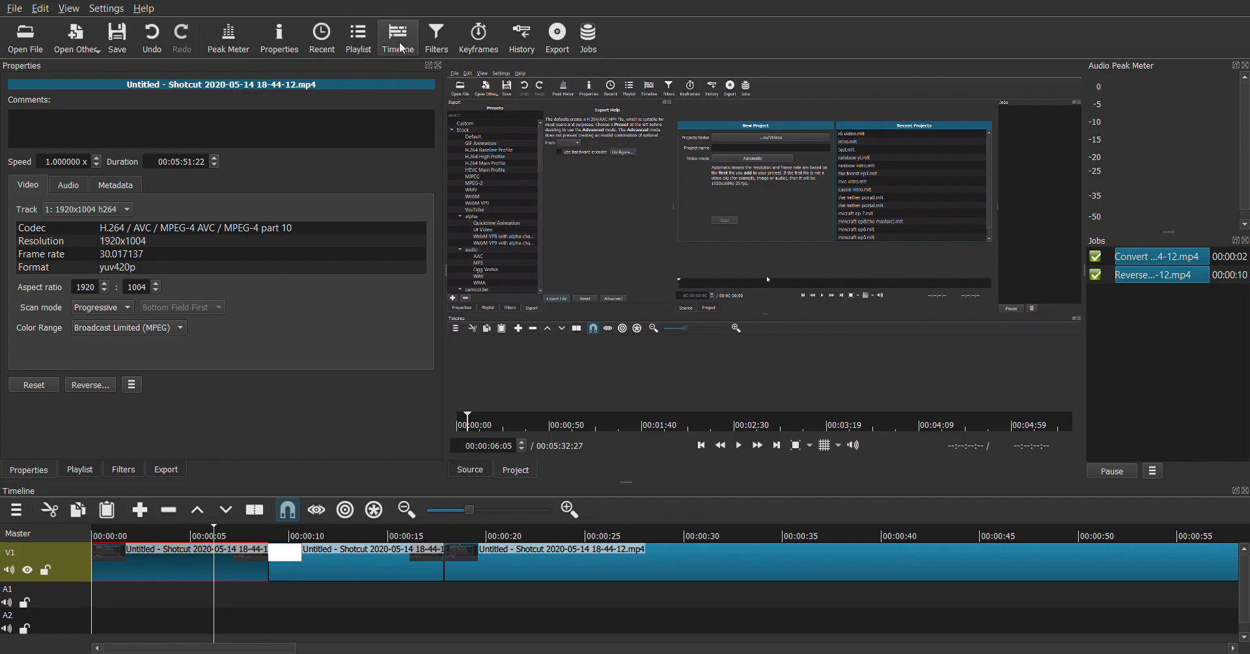
pyautogui.click(436, 38)
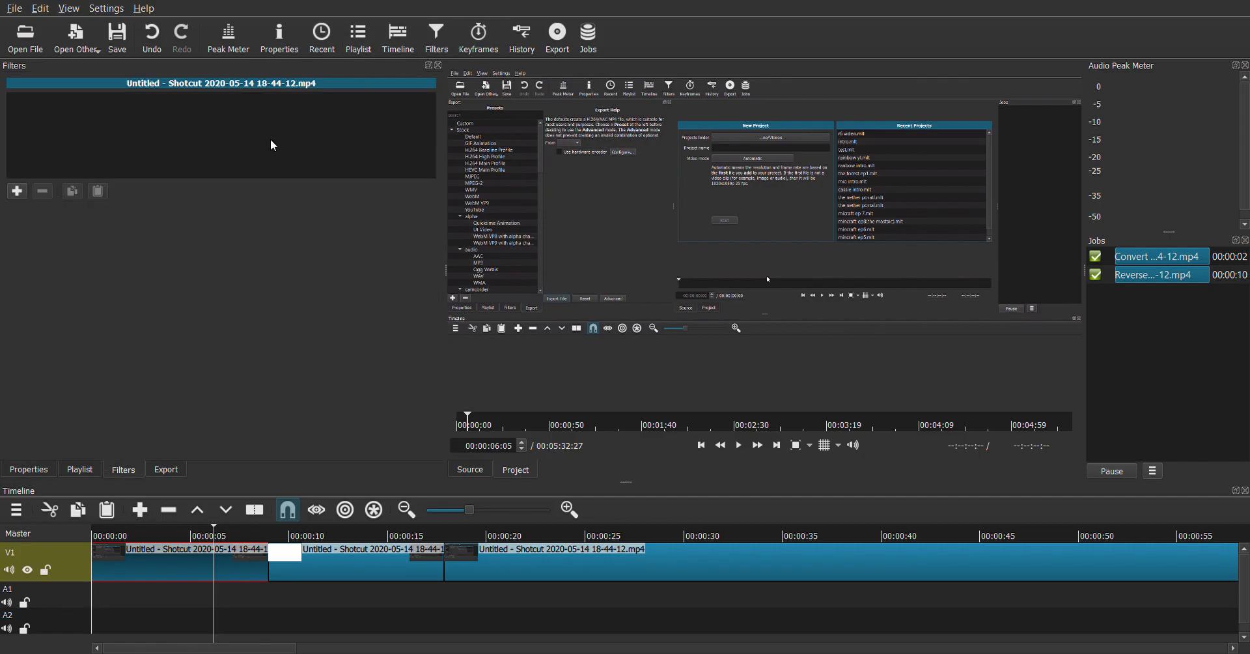
pyautogui.click(17, 192)
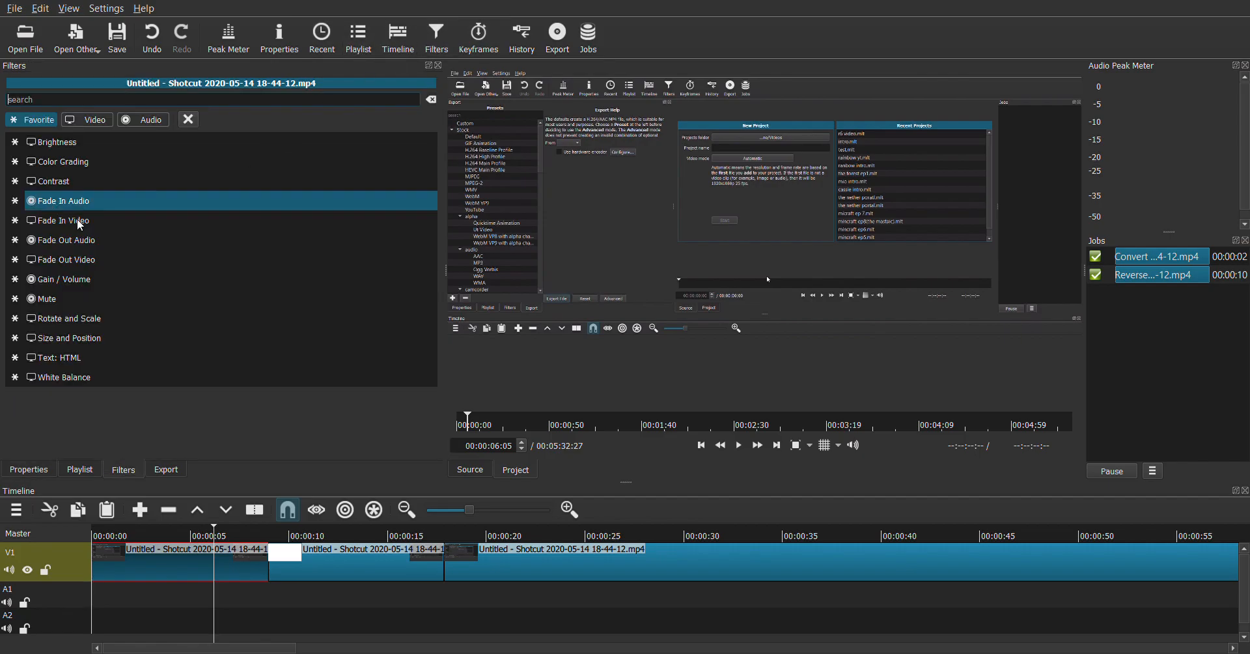
pyautogui.click(91, 123)
pyautogui.scroll(-4, 167, 215)
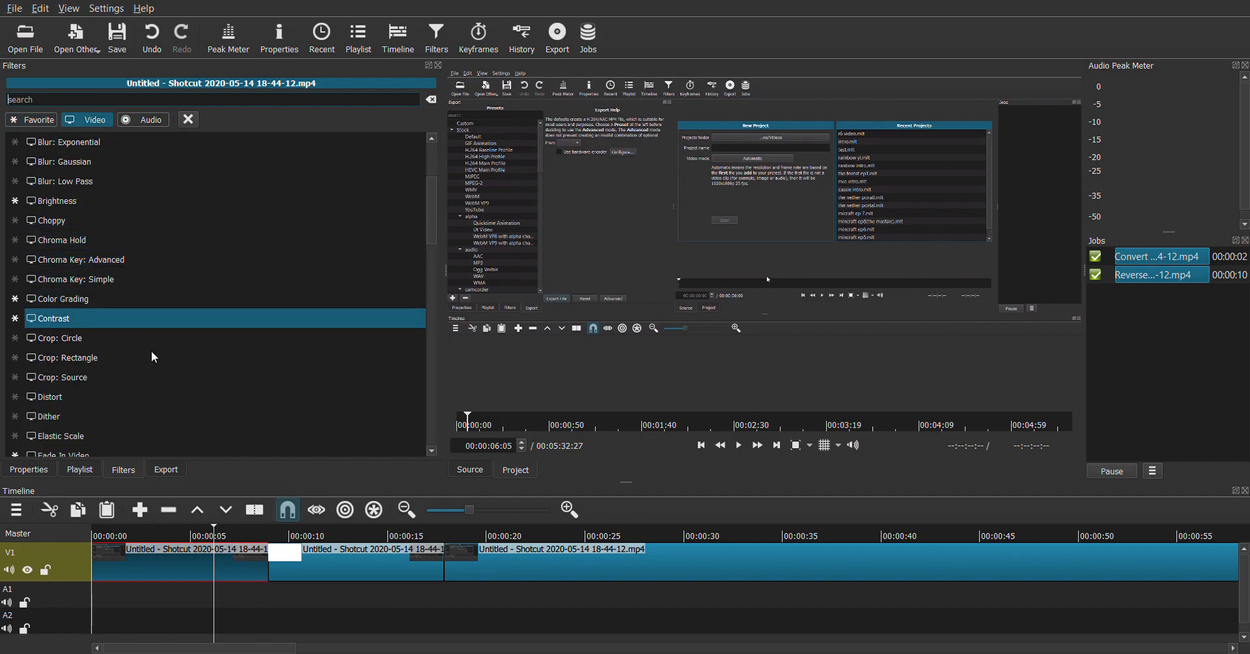
pyautogui.scroll(-5, 141, 340)
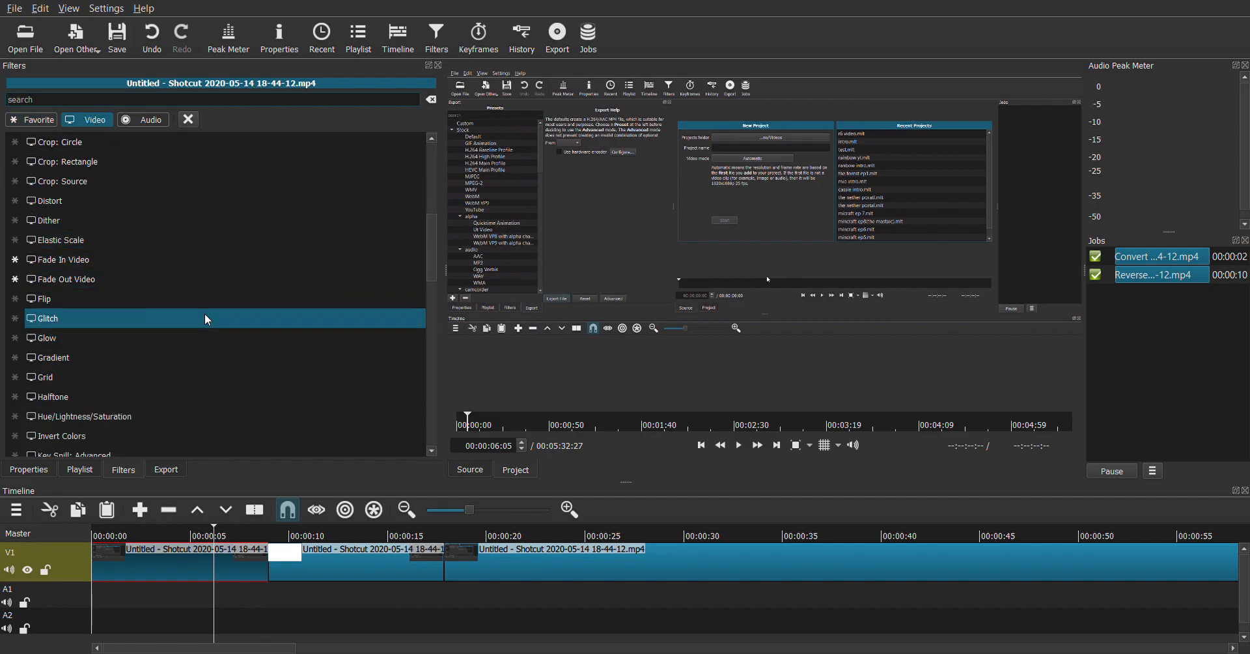
pyautogui.scroll(-7, 139, 267)
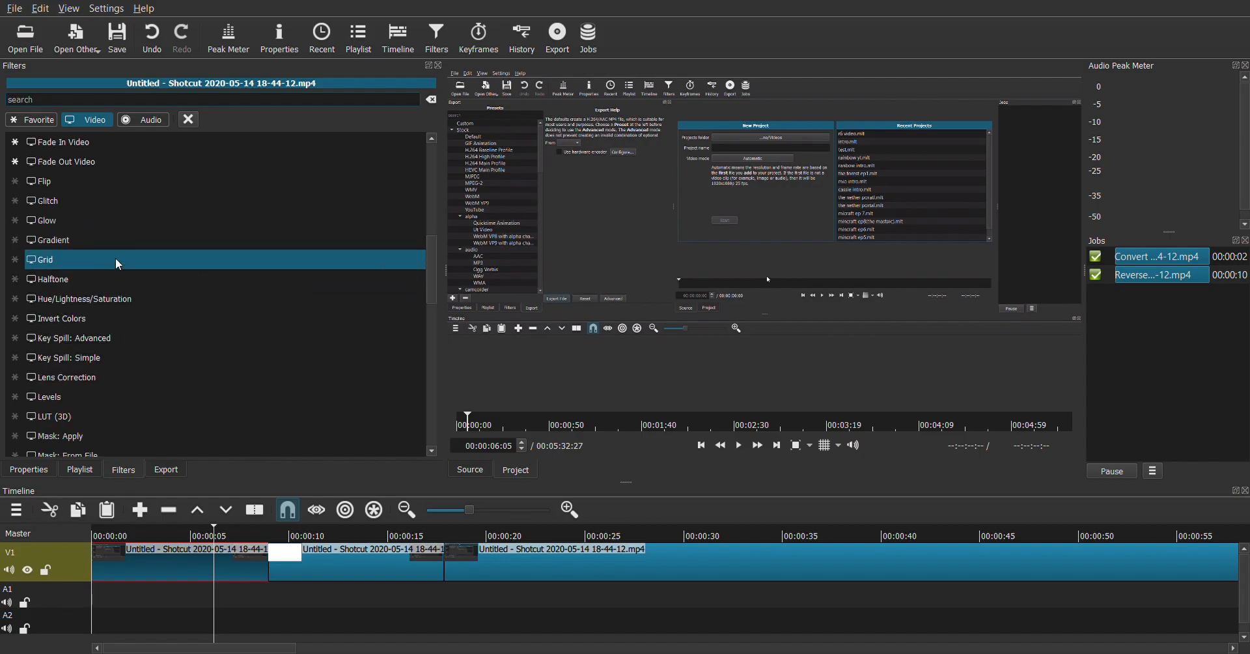
pyautogui.click(157, 127)
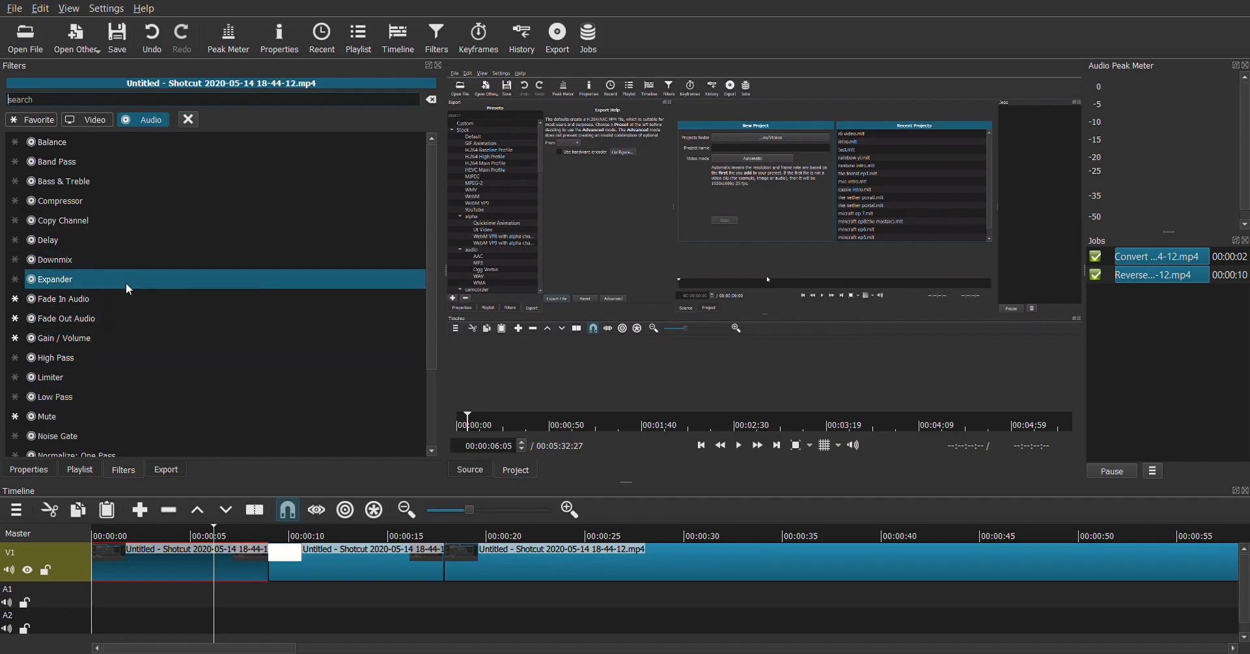
pyautogui.scroll(-2, 154, 306)
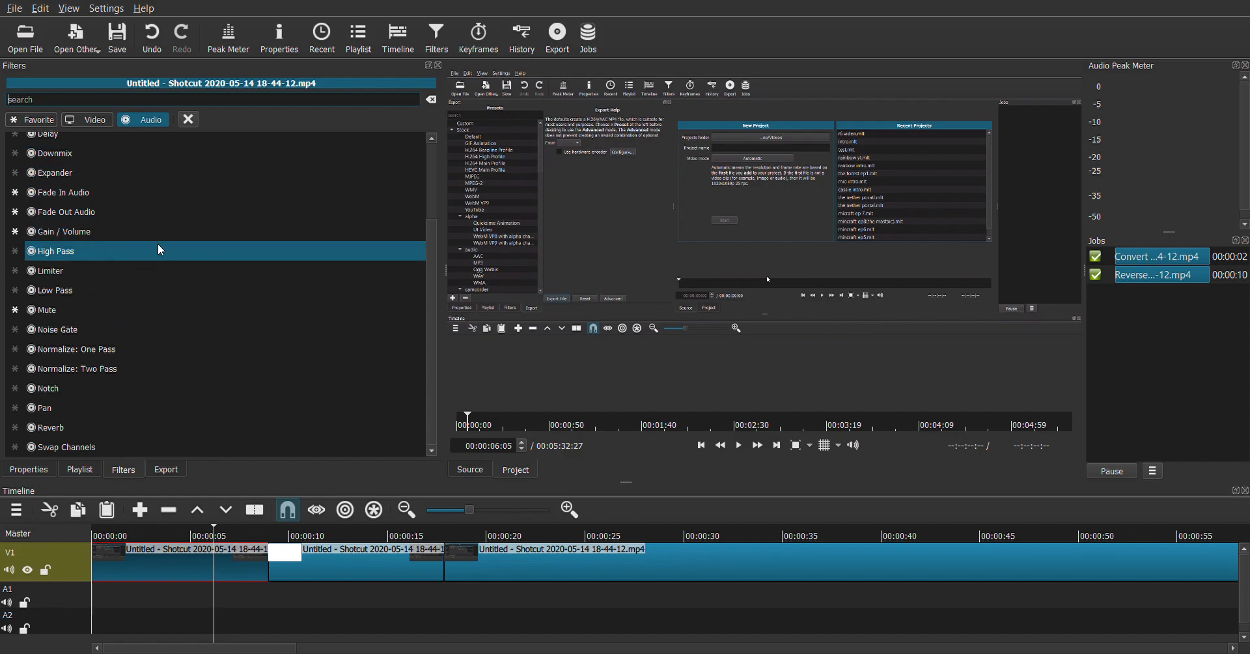
pyautogui.scroll(2, 163, 247)
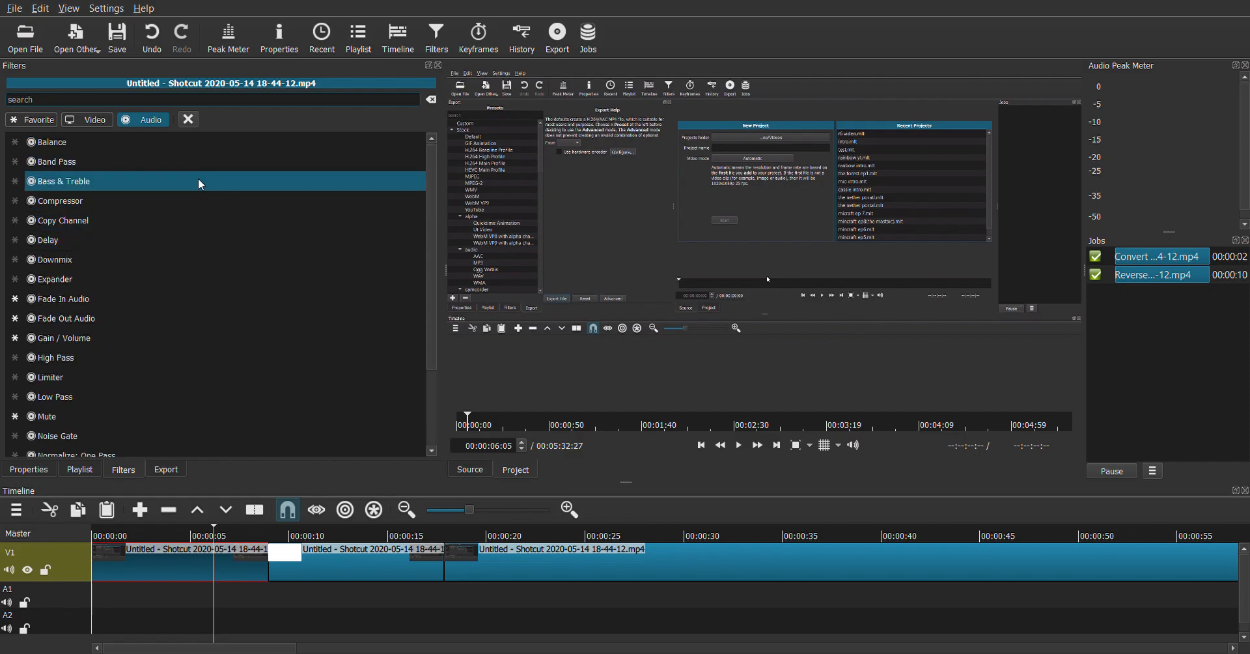
pyautogui.click(92, 119)
pyautogui.click(49, 125)
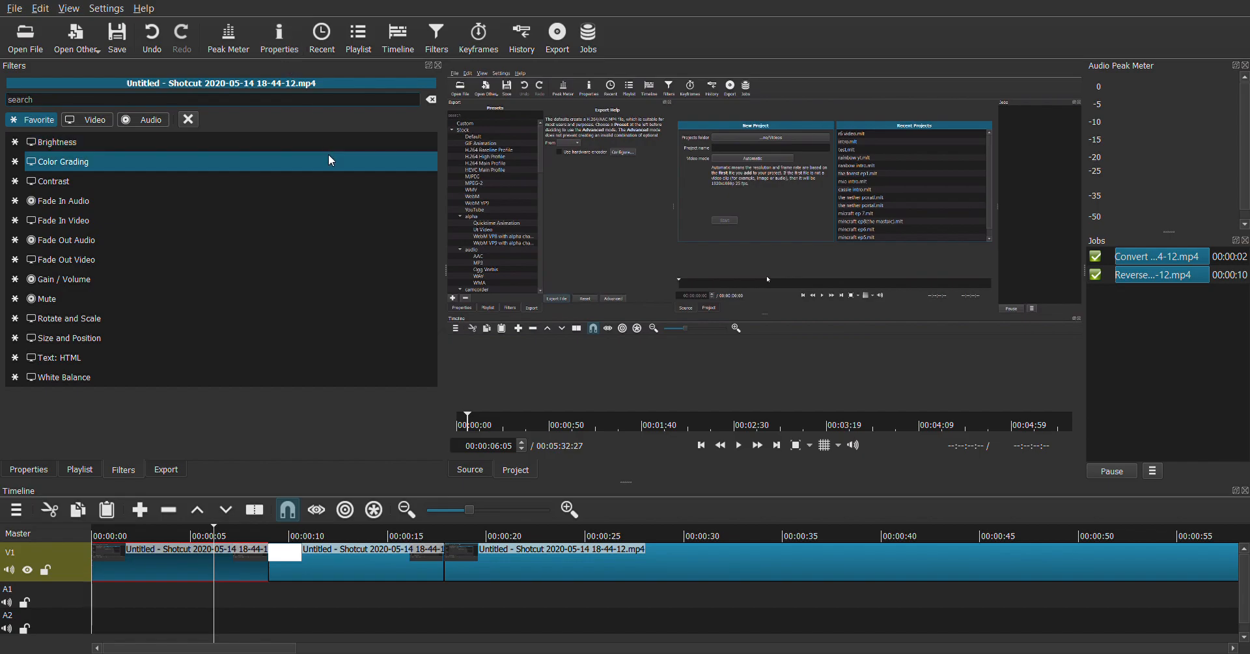
# Hide the audio peak meter and move the timeline playhead to 00:00:11:08
pyautogui.click(241, 40)
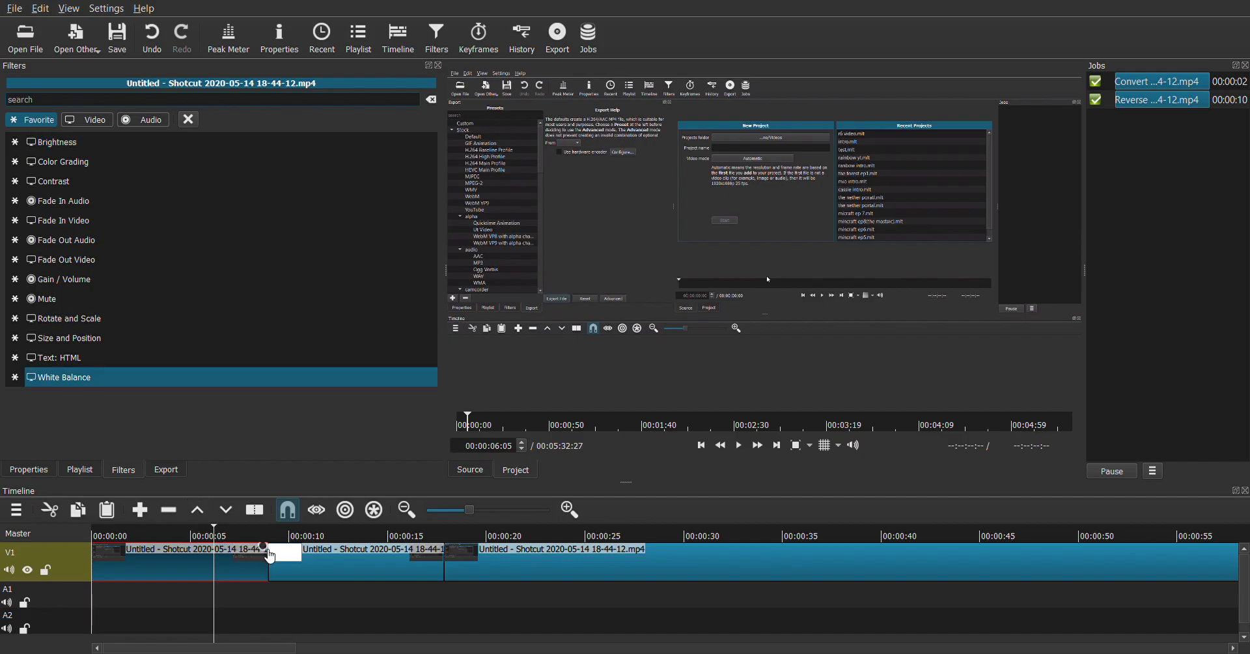
pyautogui.click(314, 536)
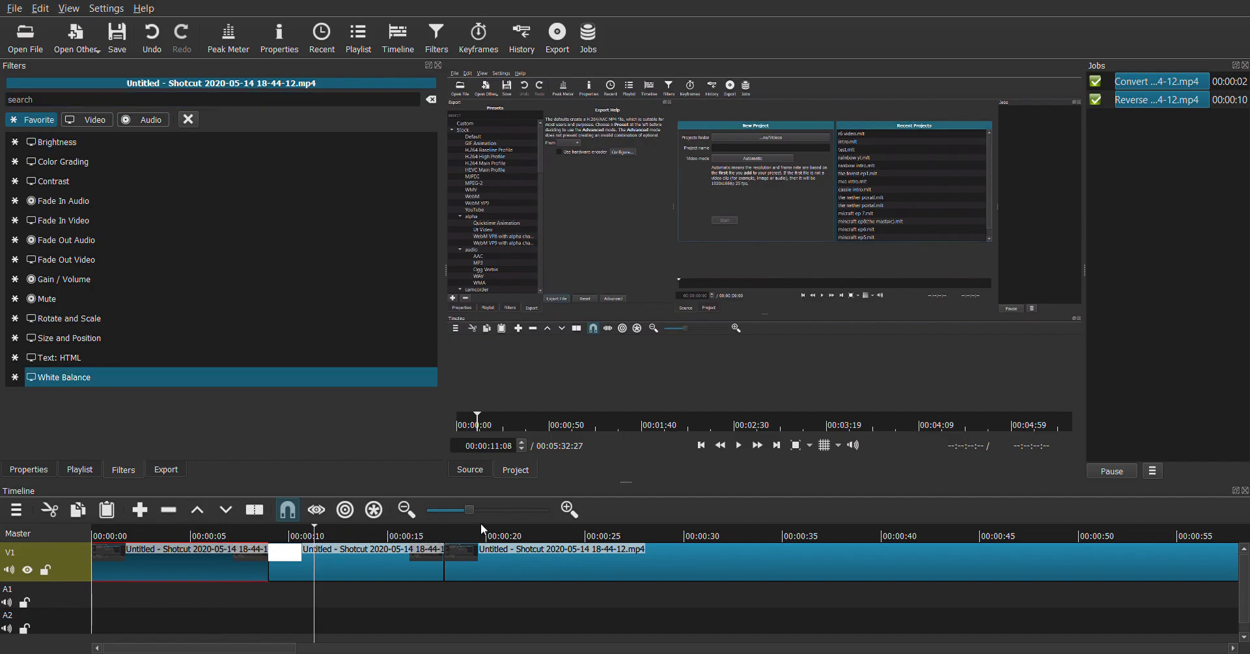